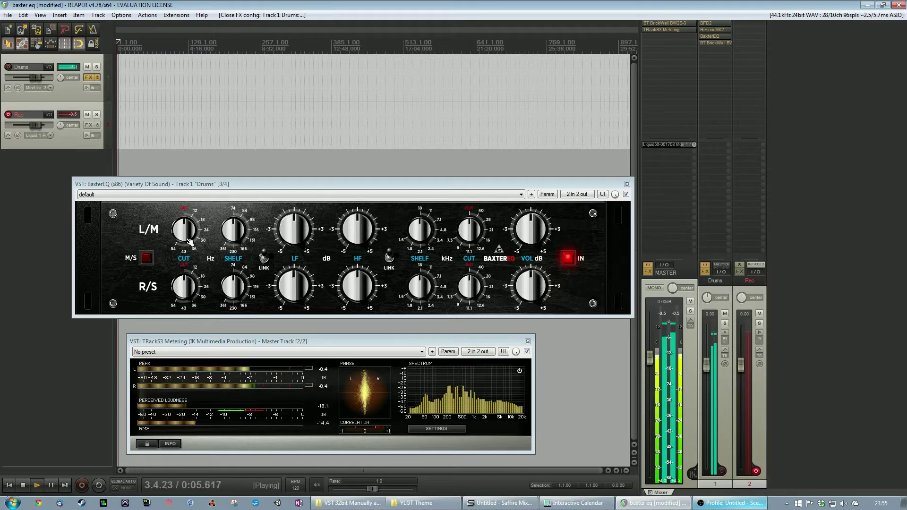
Step: Set BaxterEQ's low cut to about 43 Hz and boost the LF gain to about +3 dB on both linked channels
drag(181, 235, 202, 142)
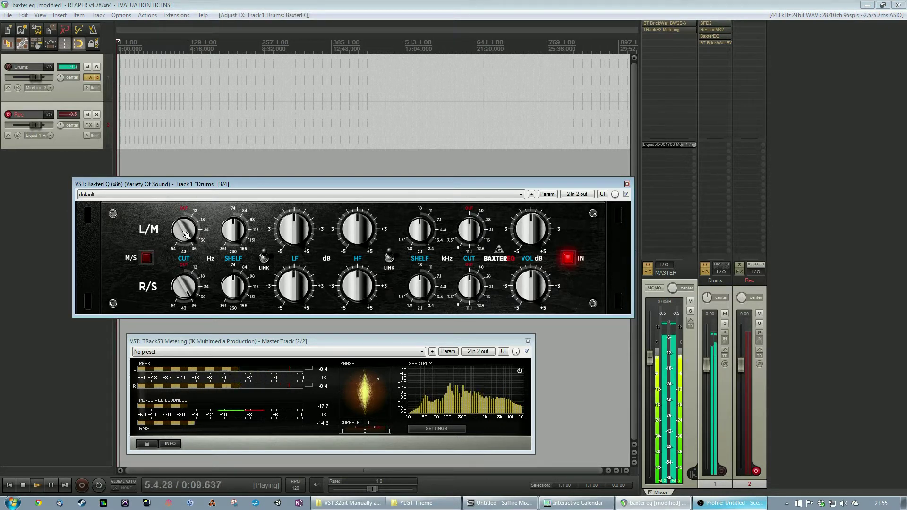
drag(184, 238, 220, 153)
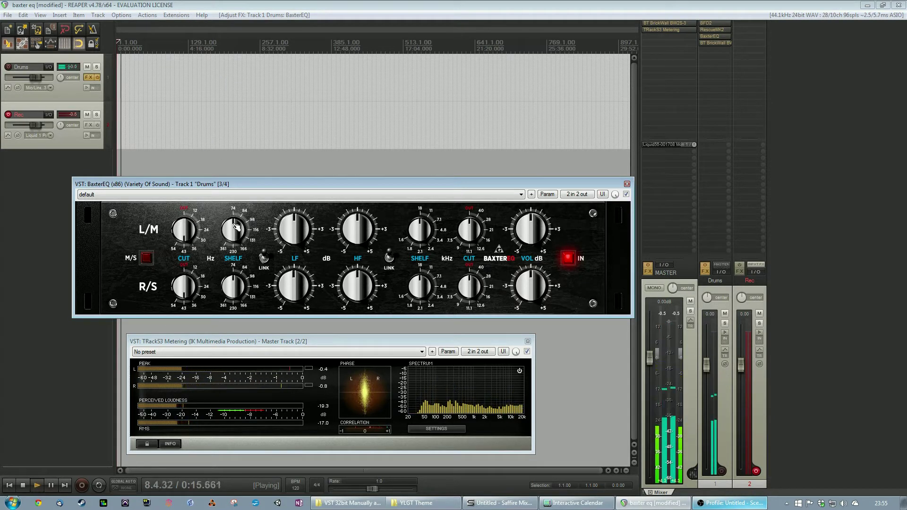
drag(295, 229, 316, 115)
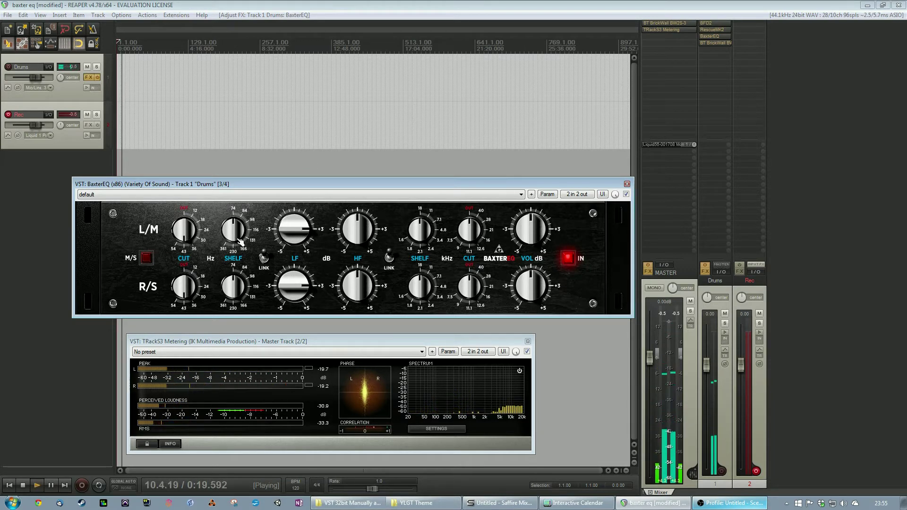
Step: Raise the low shelf frequency stepwise to 116 Hz and compare the drums with the EQ bypassed and engaged
drag(240, 241, 258, 130)
drag(237, 244, 239, 241)
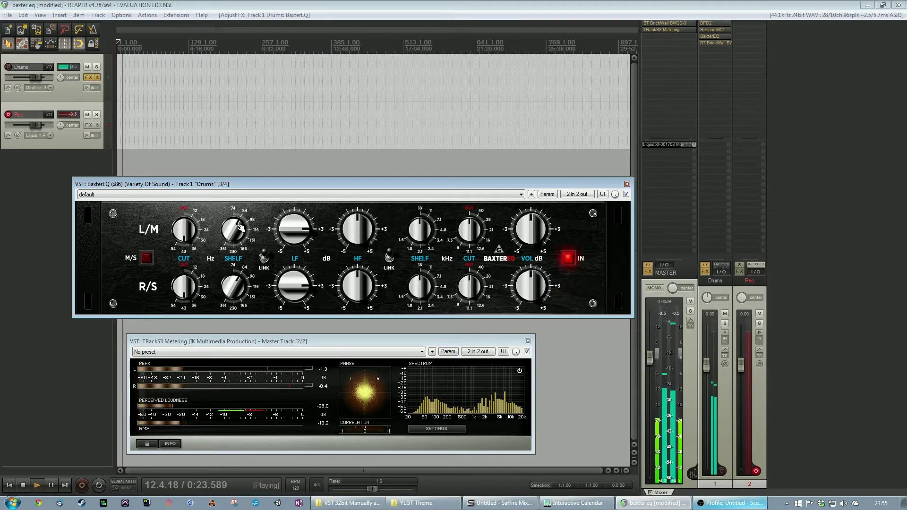
drag(240, 240, 239, 182)
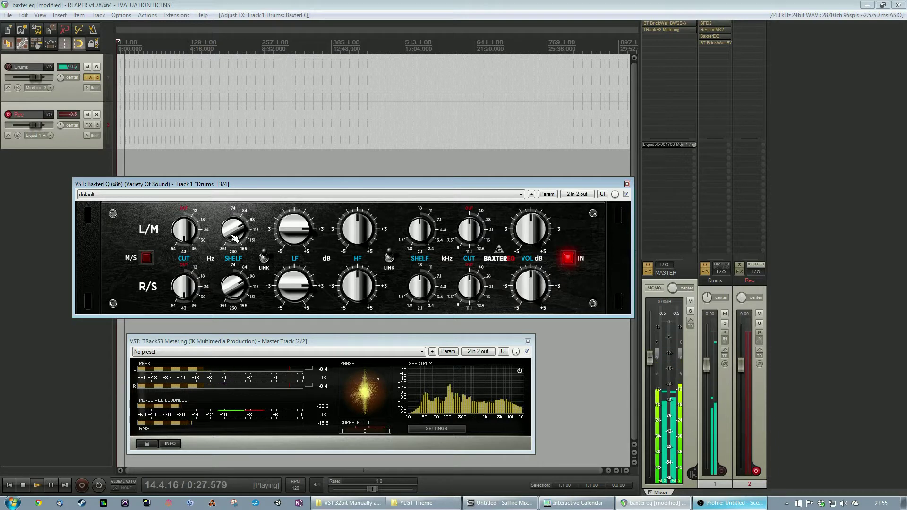
drag(235, 238, 242, 183)
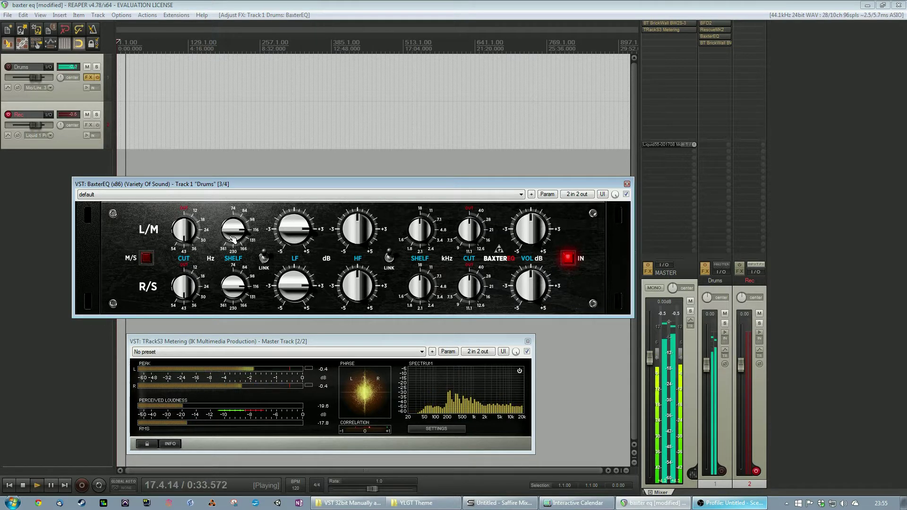
click(566, 260)
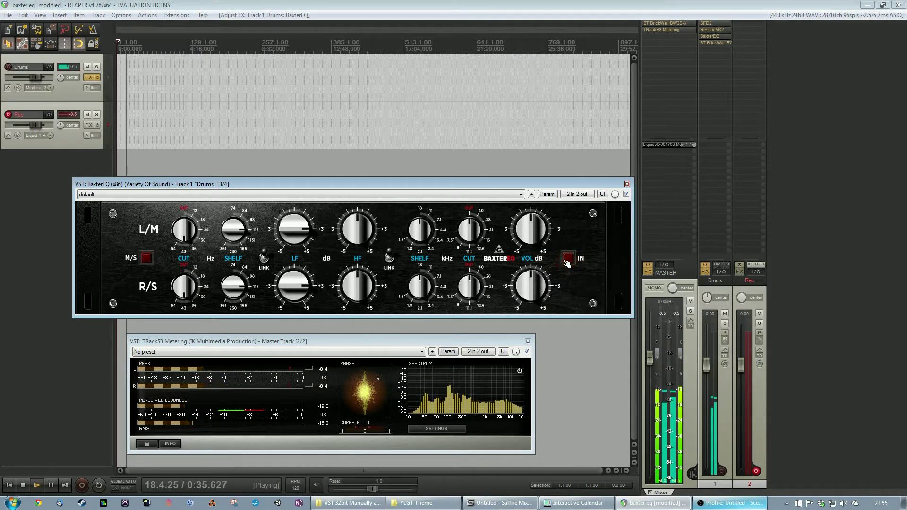
click(568, 258)
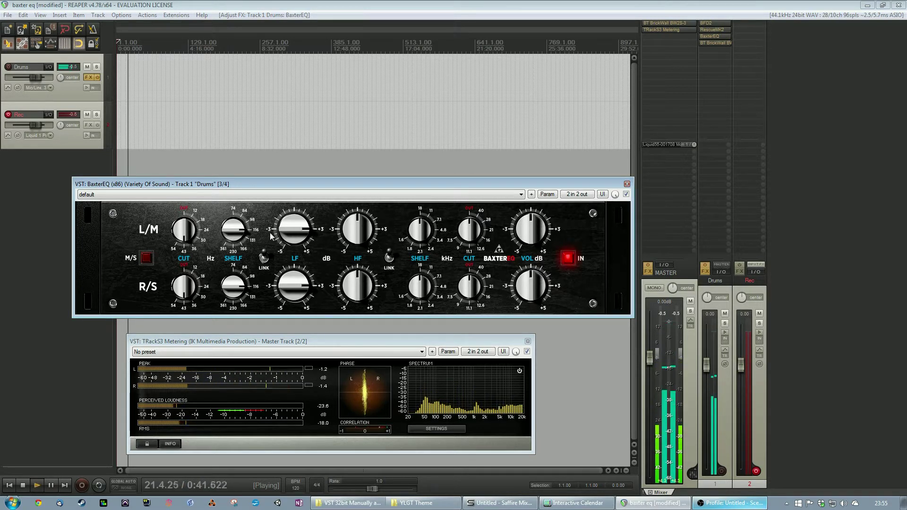
Step: Audition the low shelf at 131, 166, 230 and 361 Hz, ending back at 116 Hz
drag(252, 239, 257, 161)
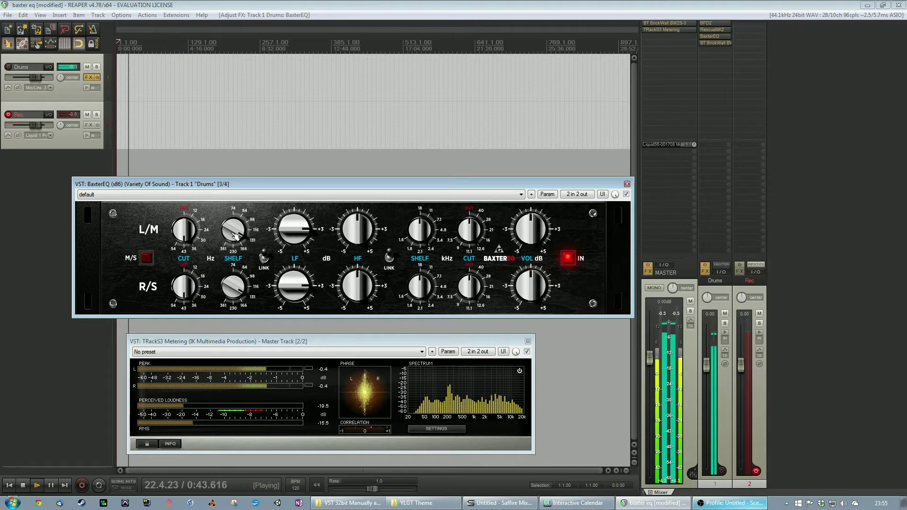
drag(239, 219, 254, 162)
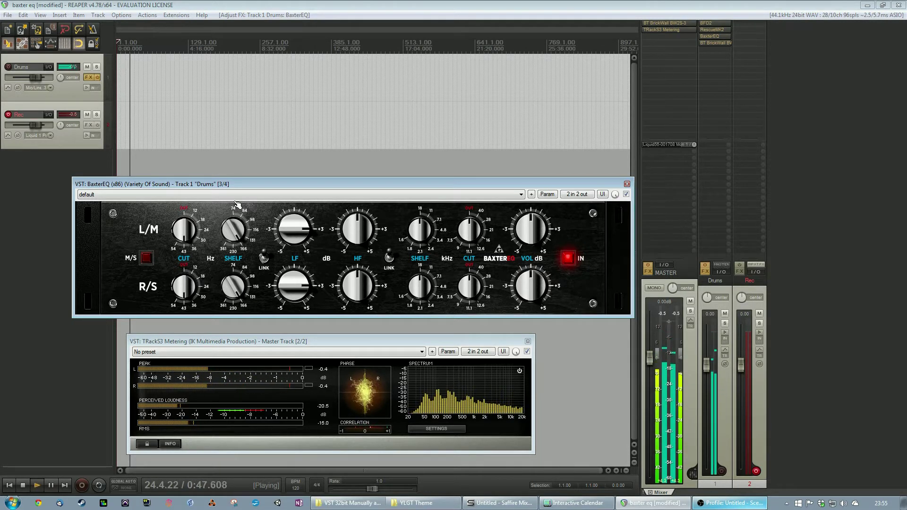
drag(236, 209, 242, 241)
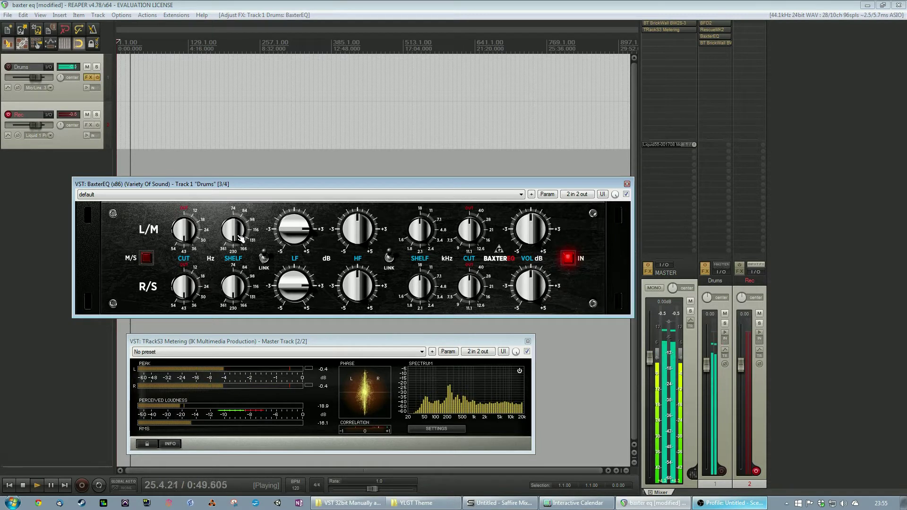
mouse_move(241, 238)
mouse_down()
mouse_move(239, 141)
mouse_move(247, 246)
mouse_up()
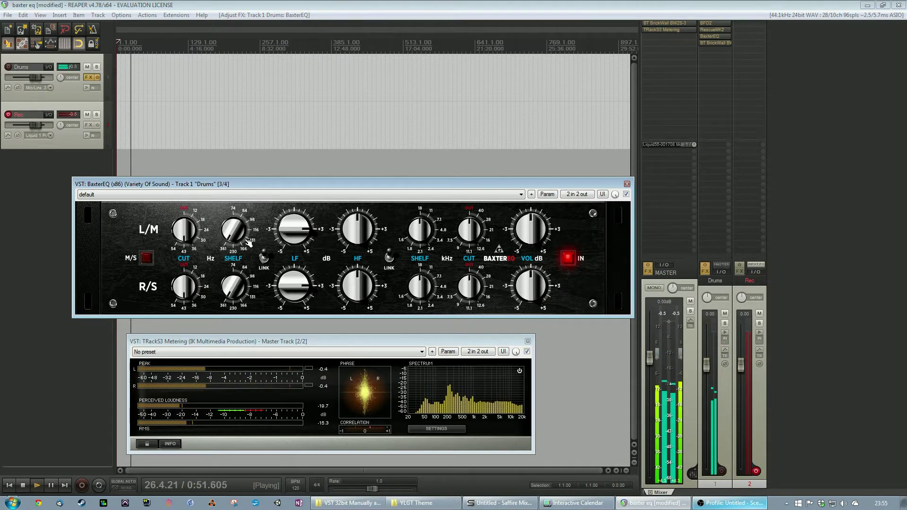
drag(232, 233, 275, 420)
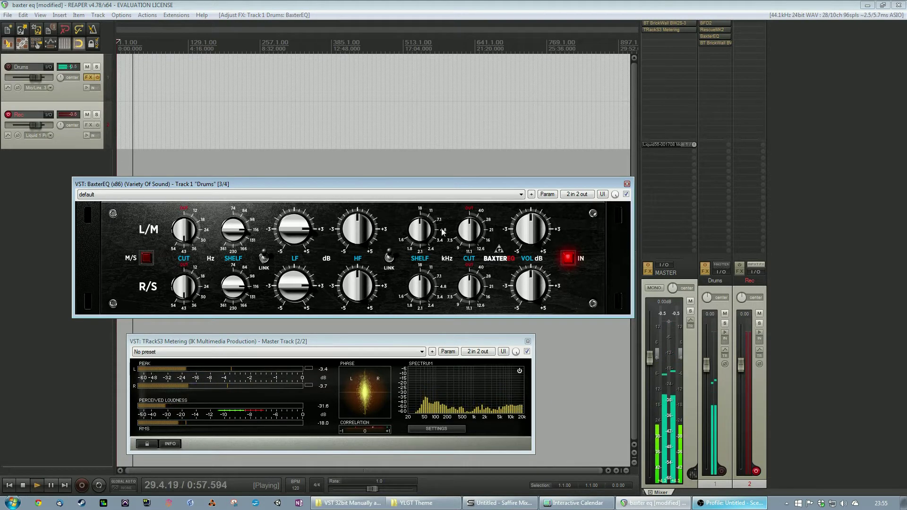
Step: Set the high shelf frequency to about 1.8 kHz and boost the HF gain to about +3.5 dB
drag(420, 235, 428, 50)
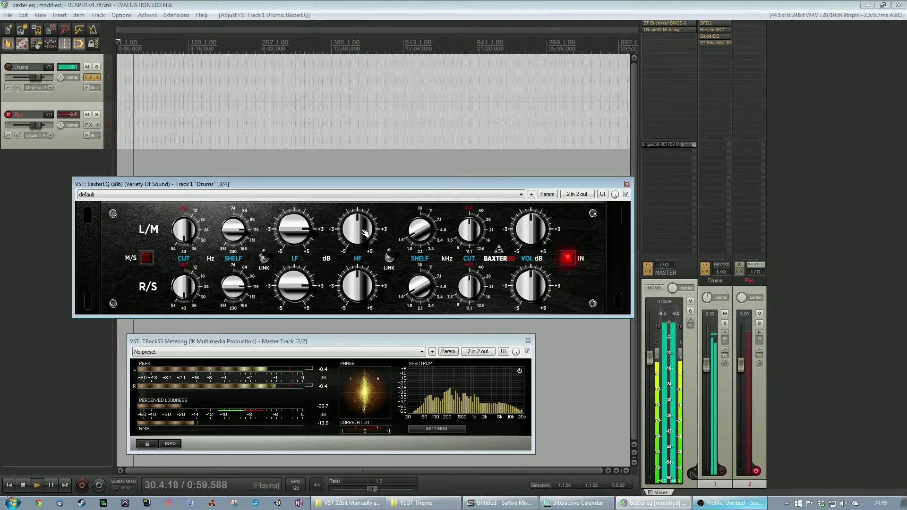
drag(366, 232, 390, 132)
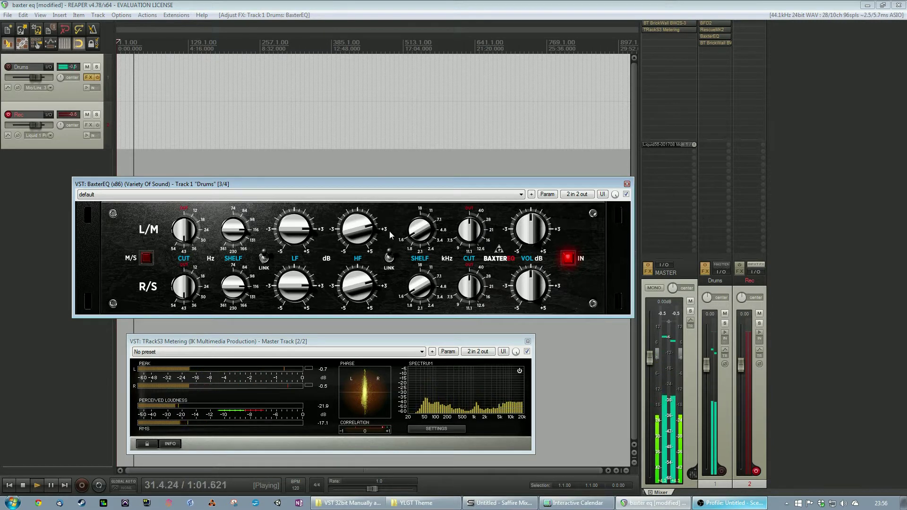
drag(424, 237, 428, 237)
drag(362, 234, 370, 189)
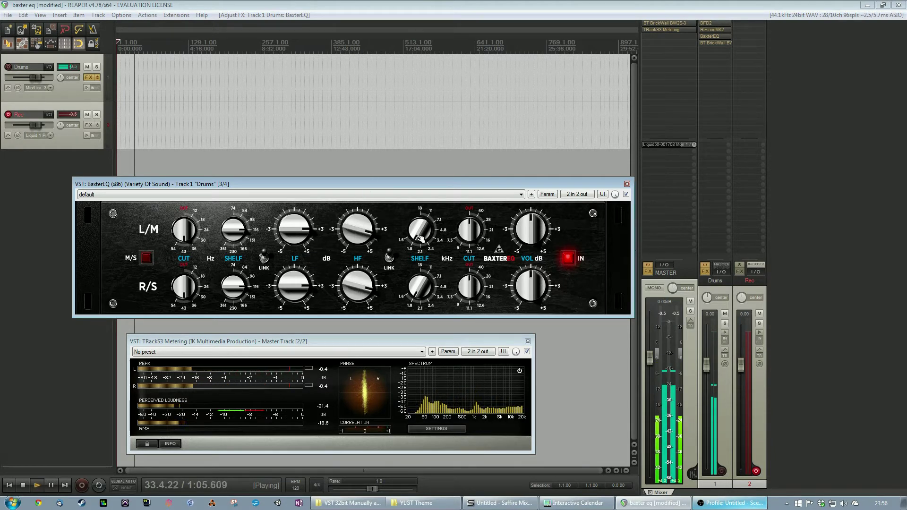
Step: Audition high shelf frequencies from 2.1 up to 11 kHz, settle on 3.4 kHz, and set the HF gain to about +3 dB
drag(425, 231, 431, 257)
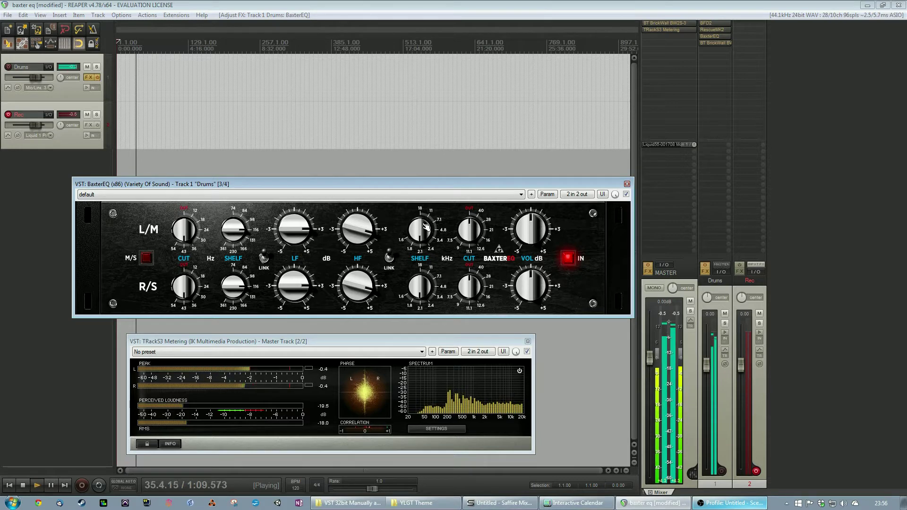
drag(422, 227, 423, 251)
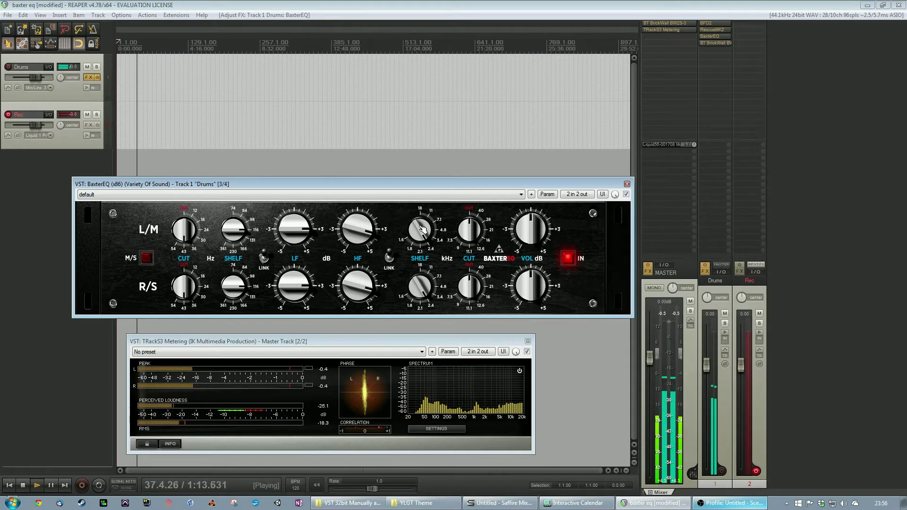
drag(422, 227, 421, 250)
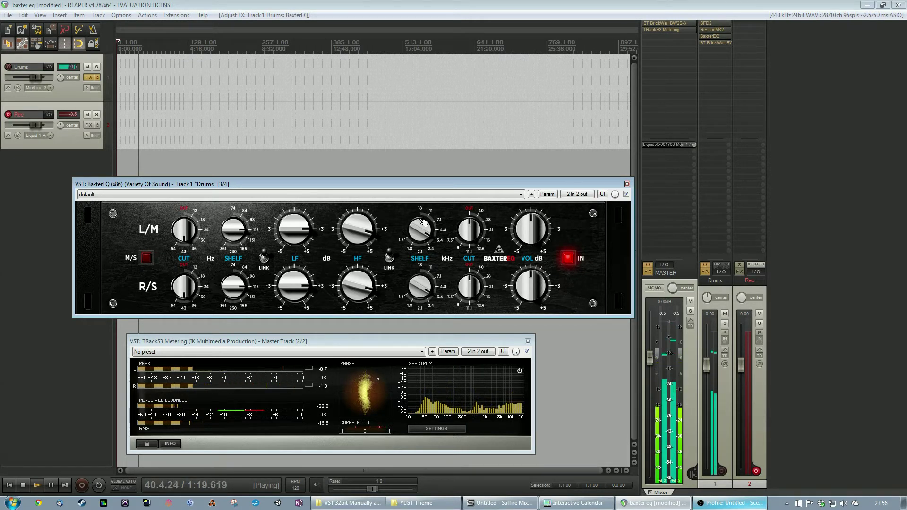
drag(421, 222, 420, 244)
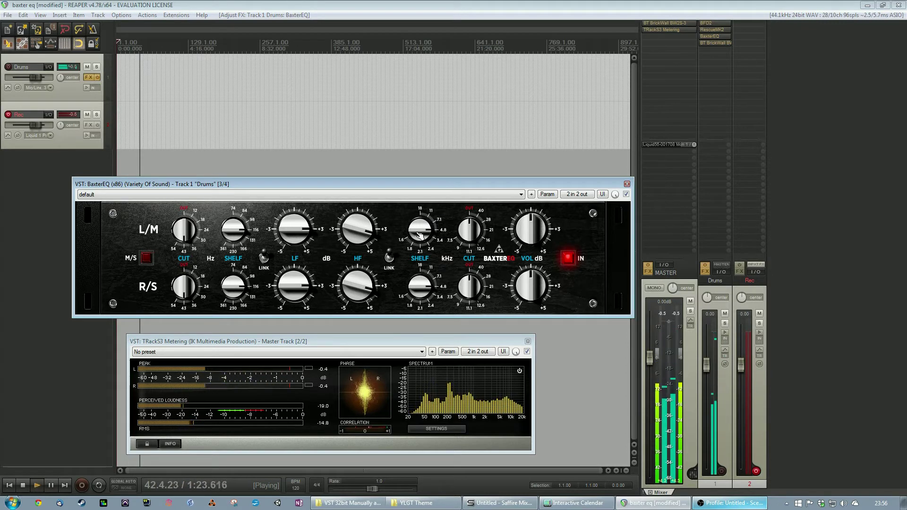
drag(423, 233, 424, 236)
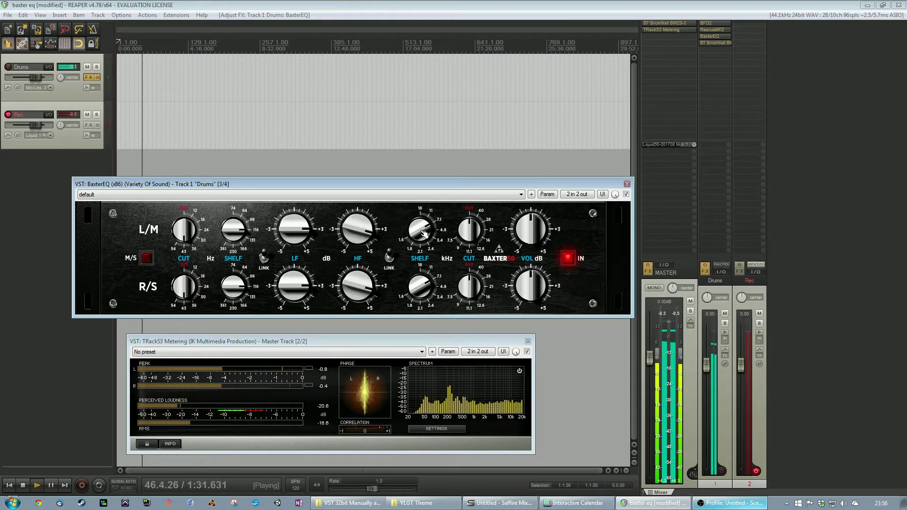
drag(425, 233, 435, 260)
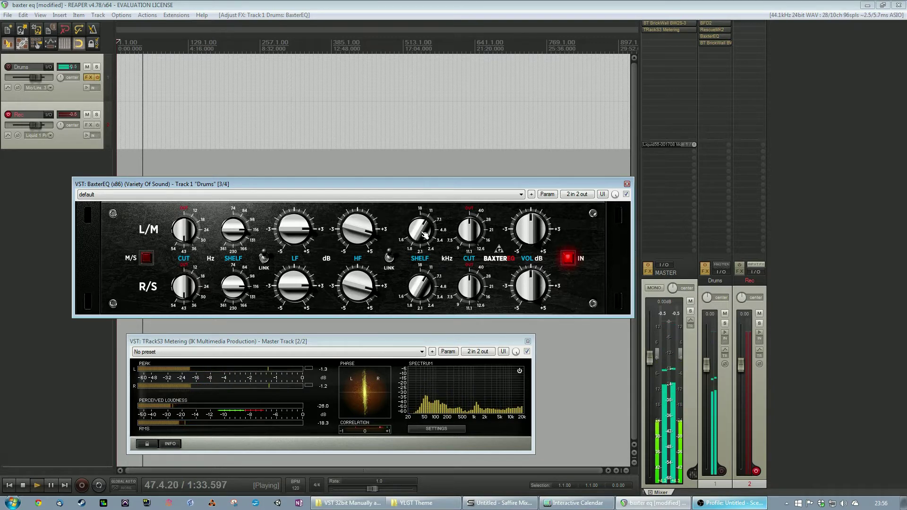
mouse_move(423, 236)
mouse_down()
mouse_move(453, 95)
mouse_move(421, 254)
mouse_move(422, 236)
mouse_up()
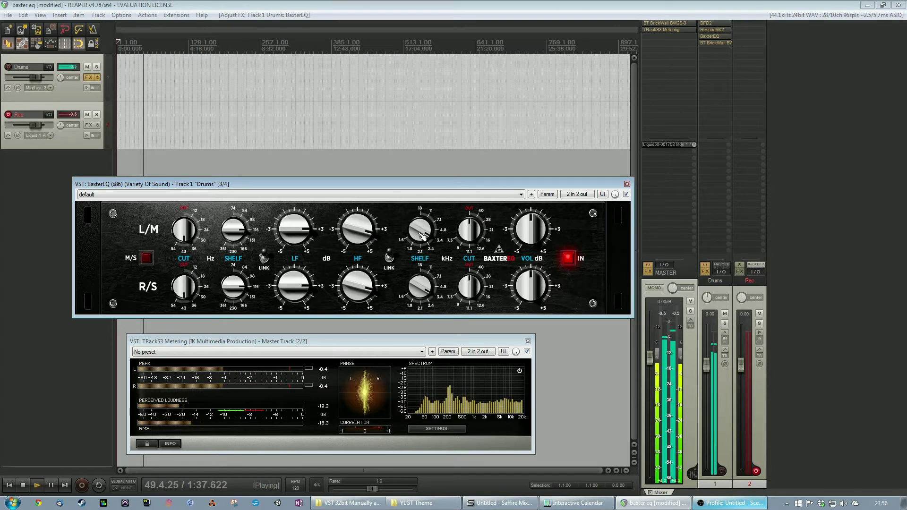
drag(365, 233, 368, 245)
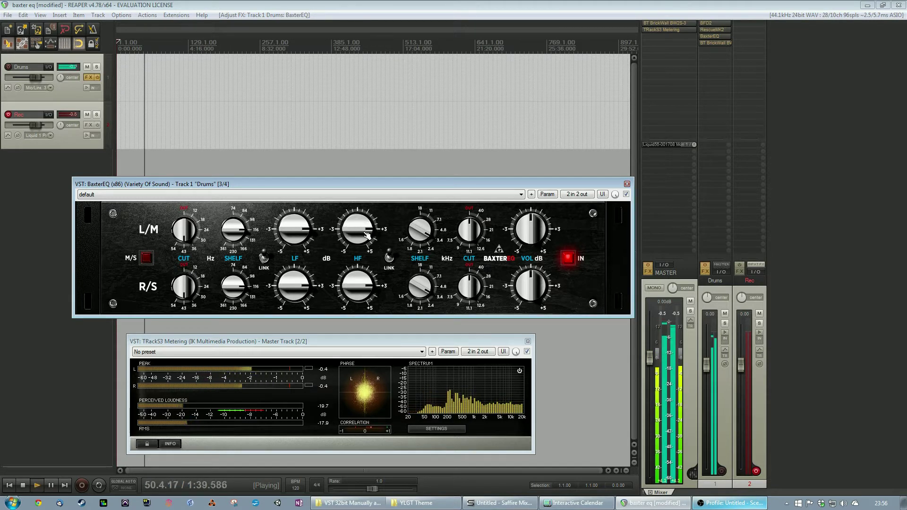
Step: Set the high cut to about 16 kHz and compare the drums with the EQ bypassed and engaged
drag(467, 236, 540, 14)
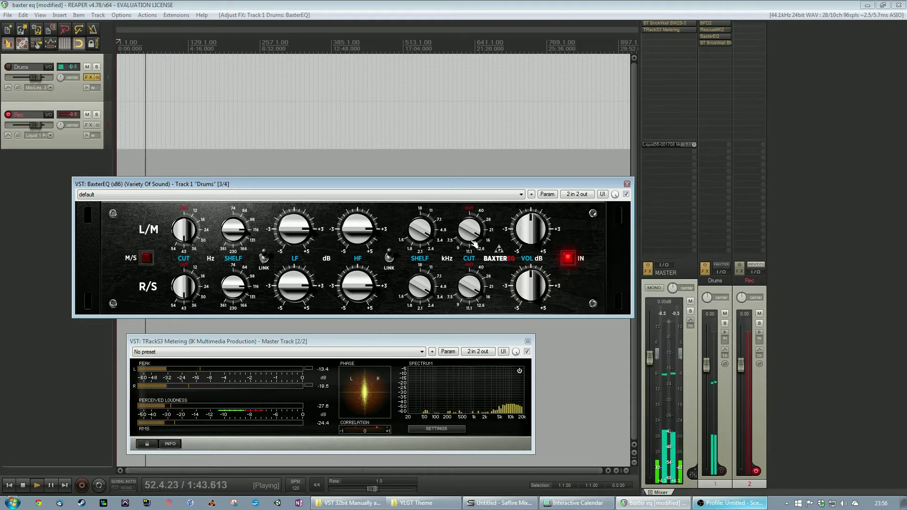
drag(477, 241, 485, 294)
mouse_move(478, 227)
mouse_down()
mouse_move(475, 241)
mouse_move(475, 231)
mouse_up()
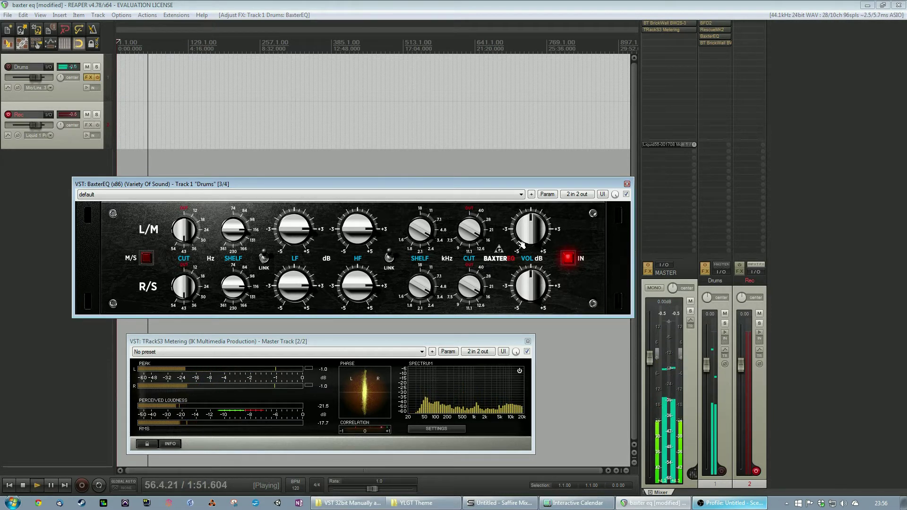
click(571, 255)
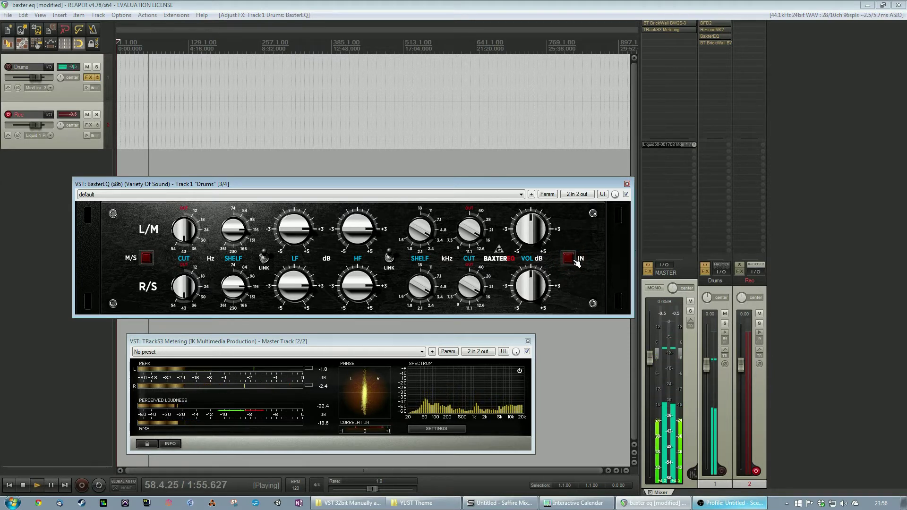
click(576, 261)
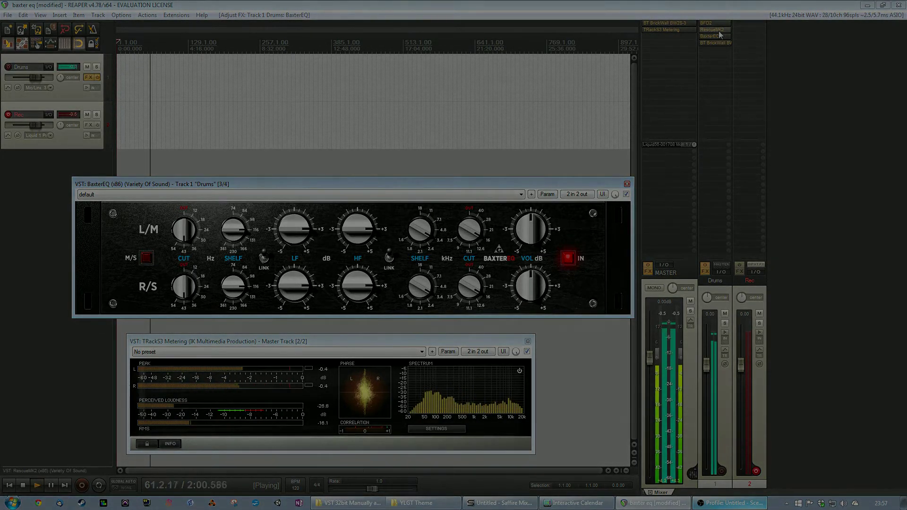
Step: Open the Drums track's RescueMK2 plug-in and reset BaxterEQ's cut, shelf, LF and HF knobs to their defaults
click(715, 30)
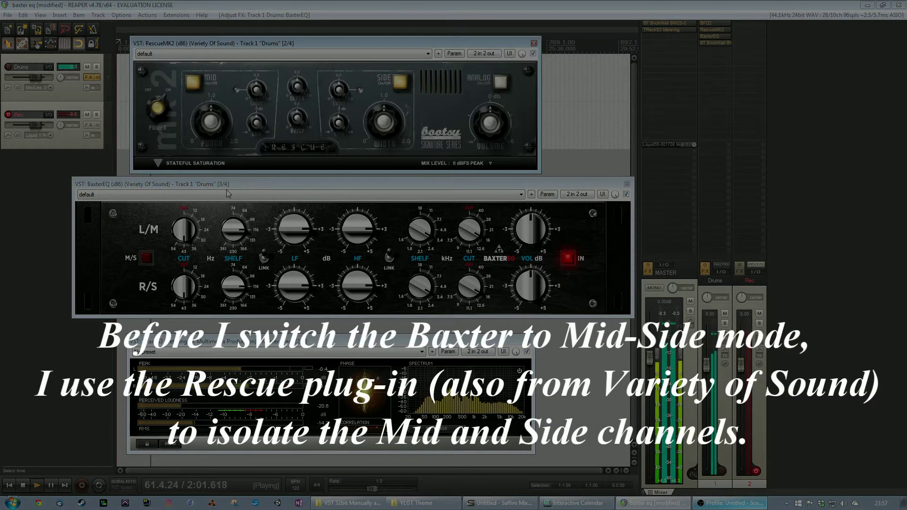
ctrl+click(186, 236)
ctrl+click(240, 234)
ctrl+click(291, 230)
ctrl+click(363, 230)
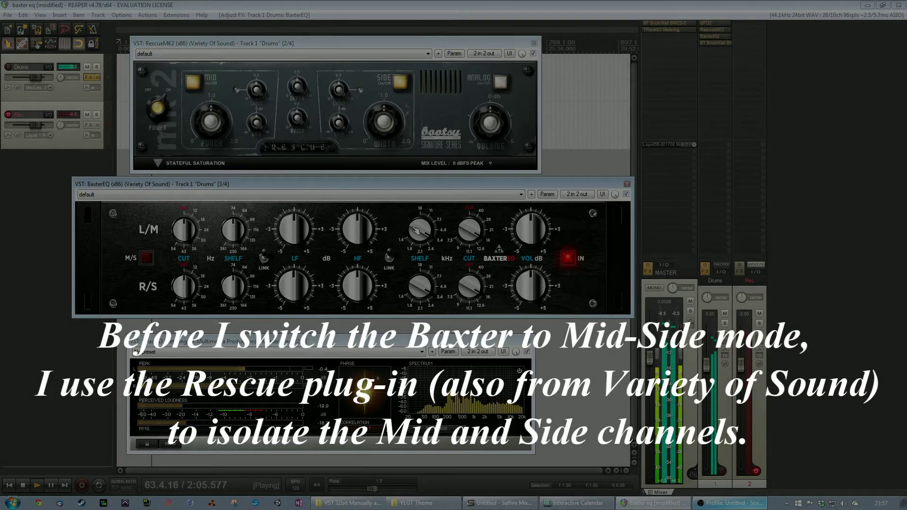
ctrl+click(417, 230)
ctrl+click(470, 229)
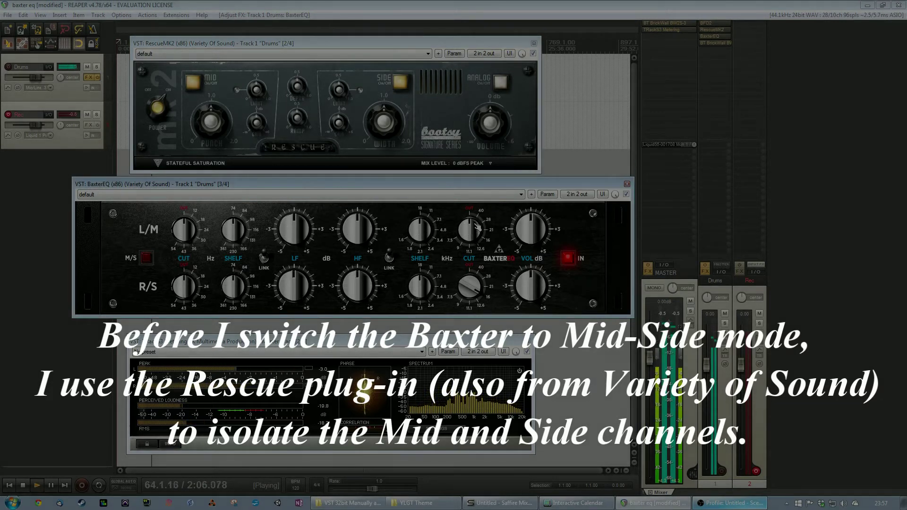
Step: Switch BaxterEQ to mid-side mode and unlink its two channels
click(147, 258)
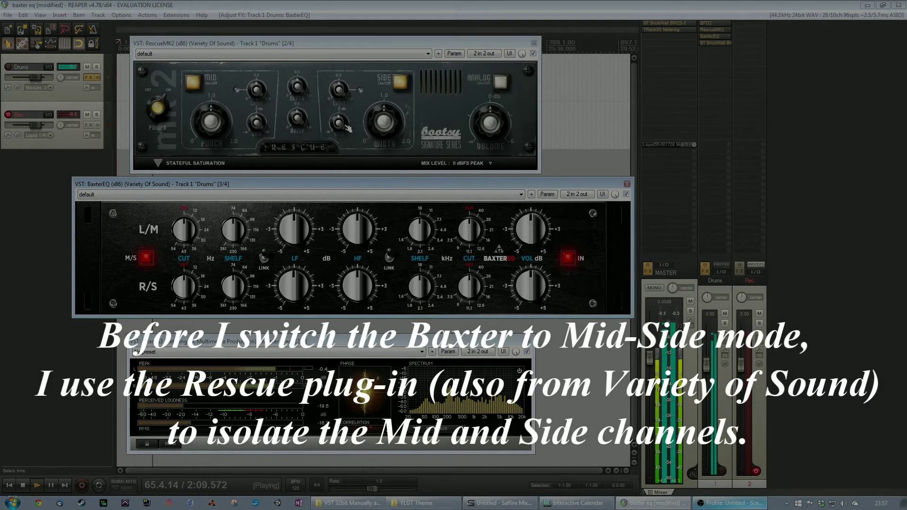
click(337, 110)
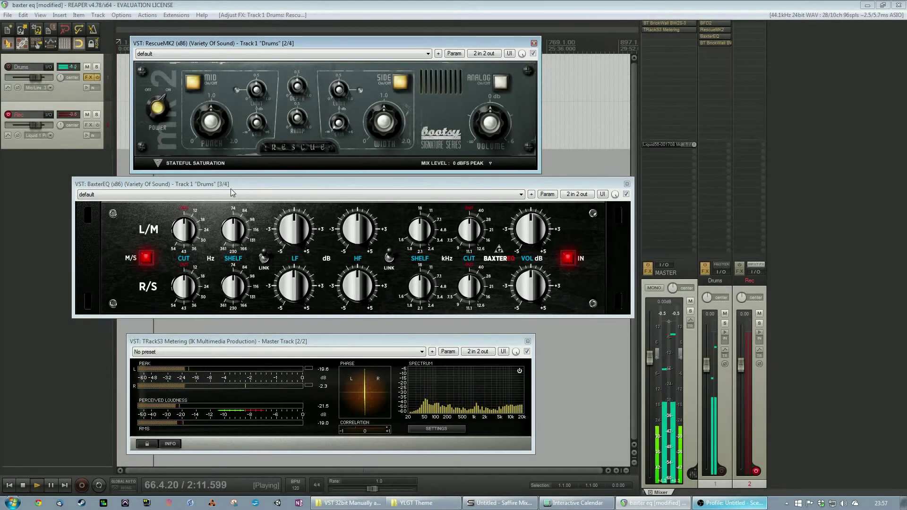
click(264, 258)
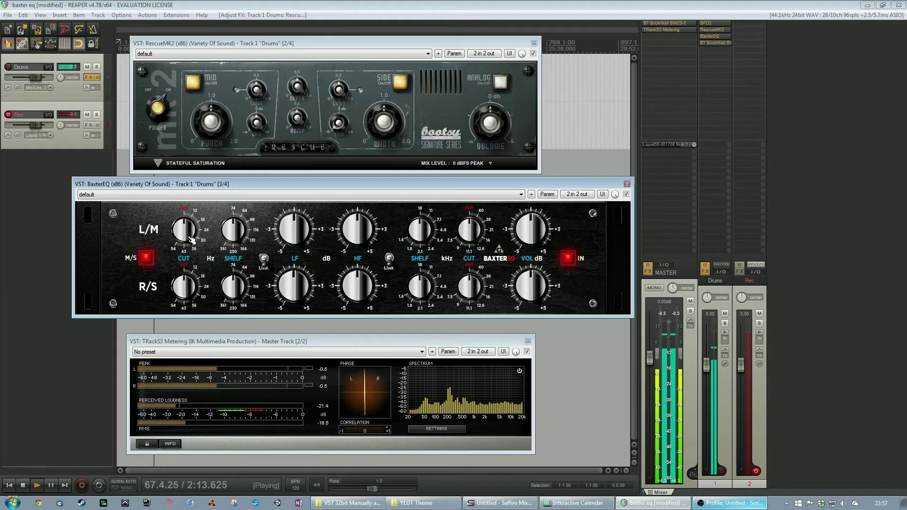
Step: Set the Mid channel's low cut to about 30 Hz in BaxterEQ
drag(188, 238, 189, 240)
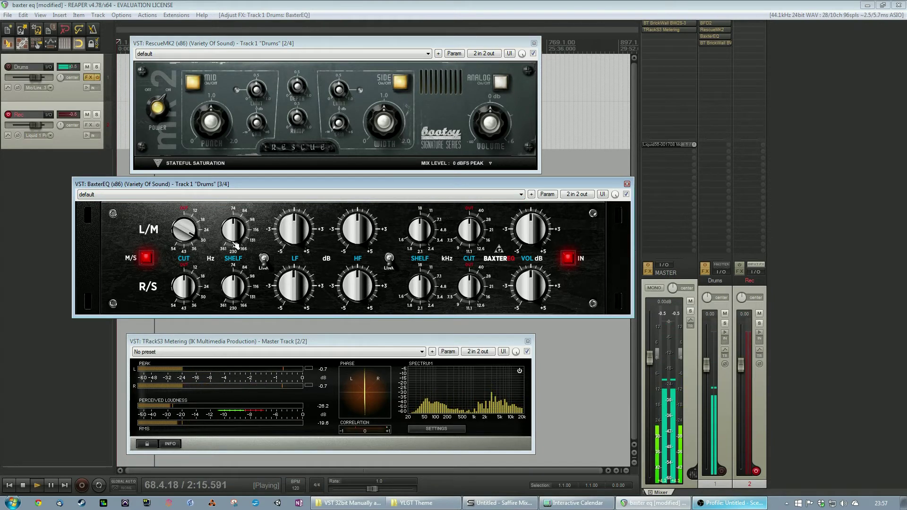
Step: Boost the Mid channel's LF gain by about 3 dB and adjust its HF gain in BaxterEQ
drag(294, 229, 330, 111)
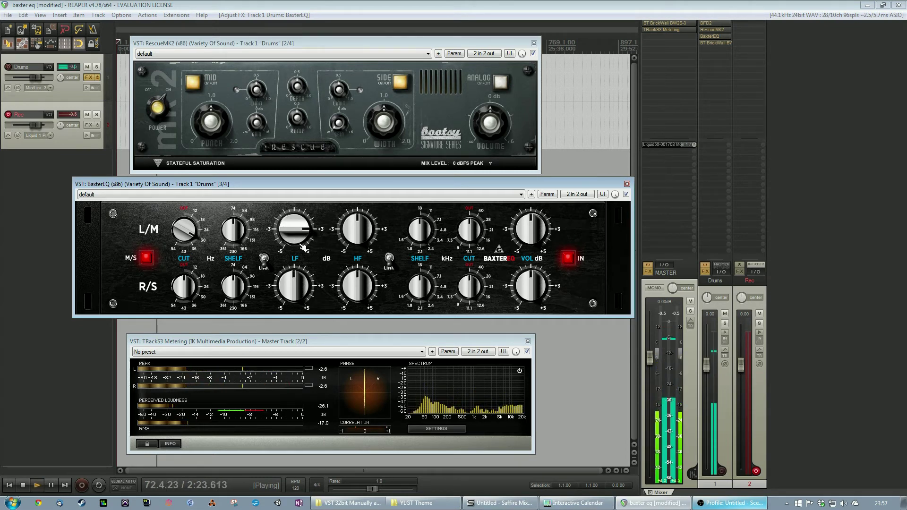
drag(418, 238, 371, 241)
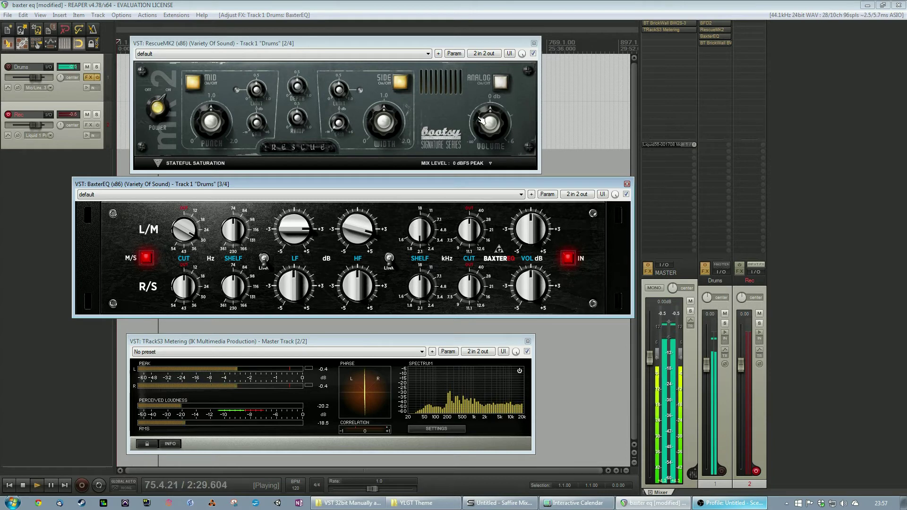
Step: Adjust the Mid channel's high shelf frequency and bring in its high cut
drag(424, 236, 507, 91)
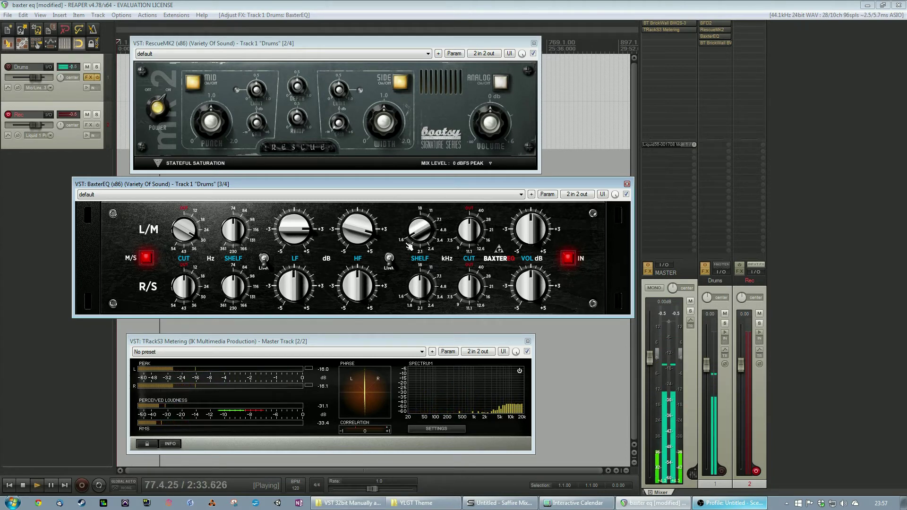
drag(477, 227, 492, 188)
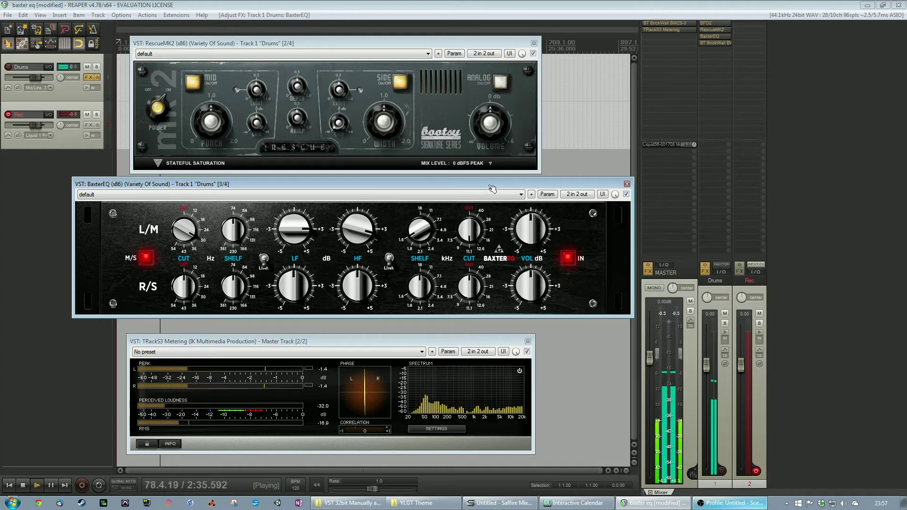
drag(478, 239, 480, 258)
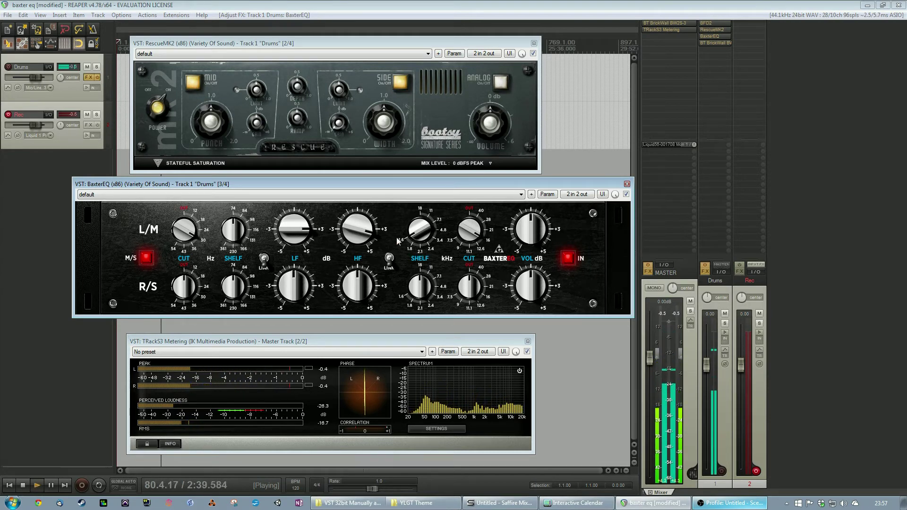
Step: Isolate the Side signal with RescueMK2, then set BaxterEQ's Side low cut to about 54 Hz and lower its LF gain
click(265, 129)
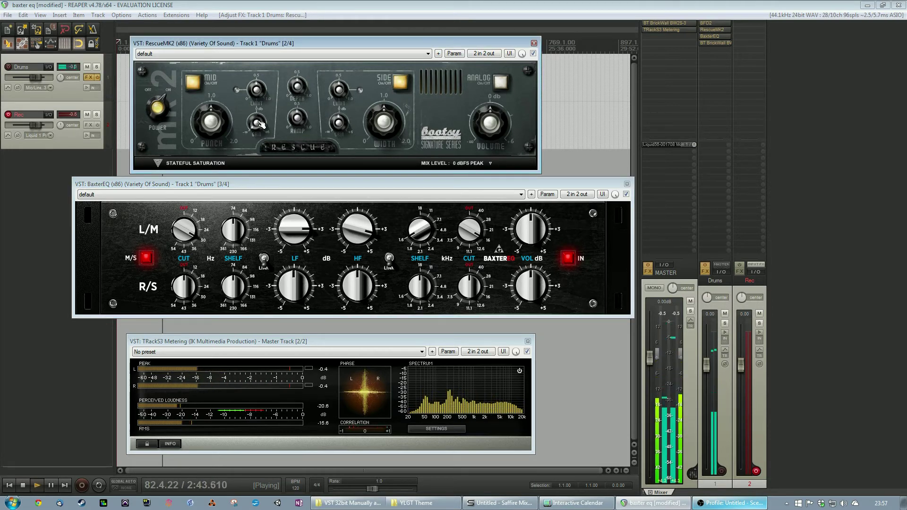
drag(200, 286, 204, 292)
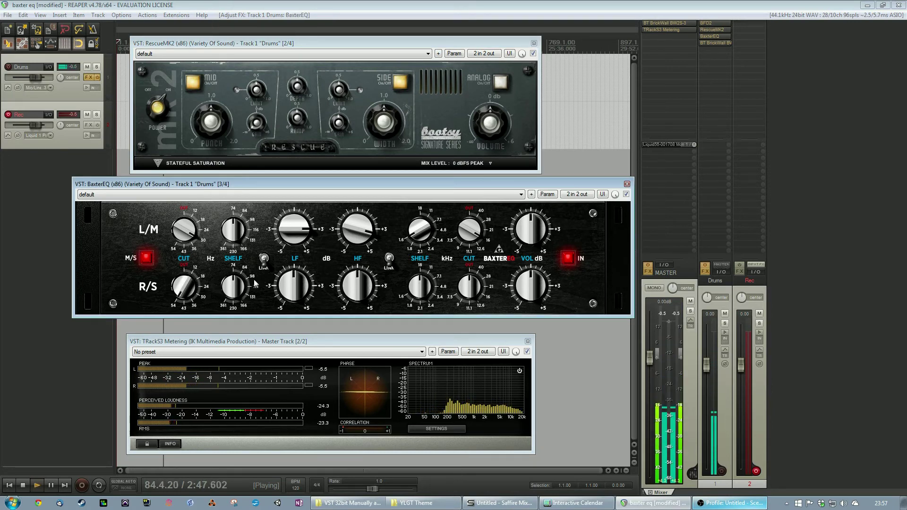
drag(241, 291, 283, 151)
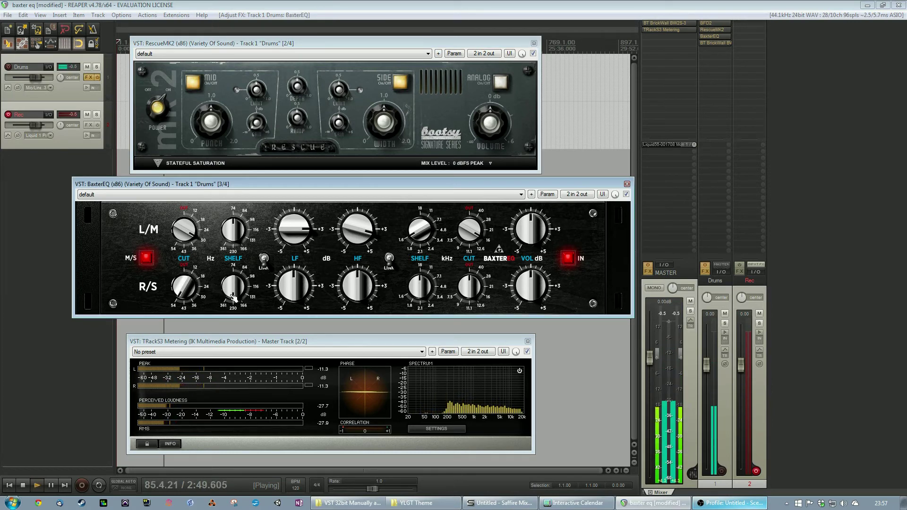
drag(288, 295, 311, 355)
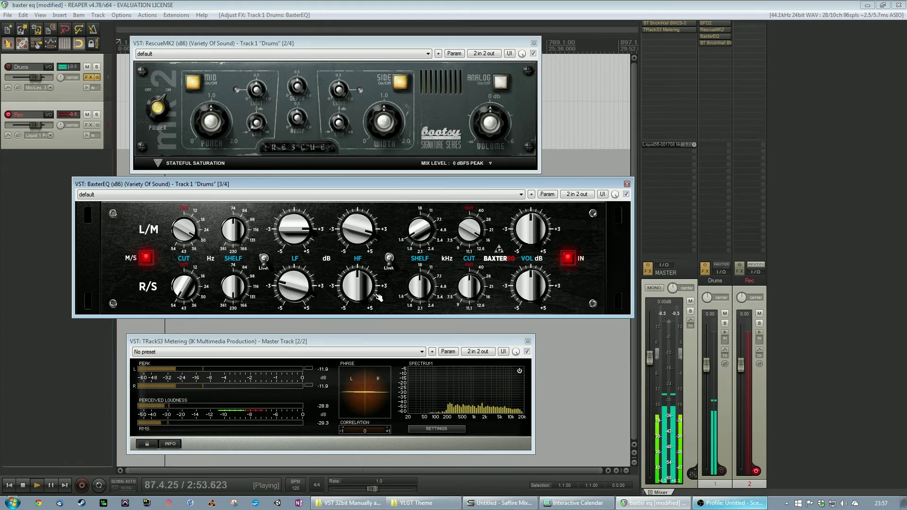
Step: Raise the Side channel's HF gain to about 4 dB while tuning its high shelf and high cut frequencies
drag(423, 296, 450, 184)
drag(385, 304, 402, 180)
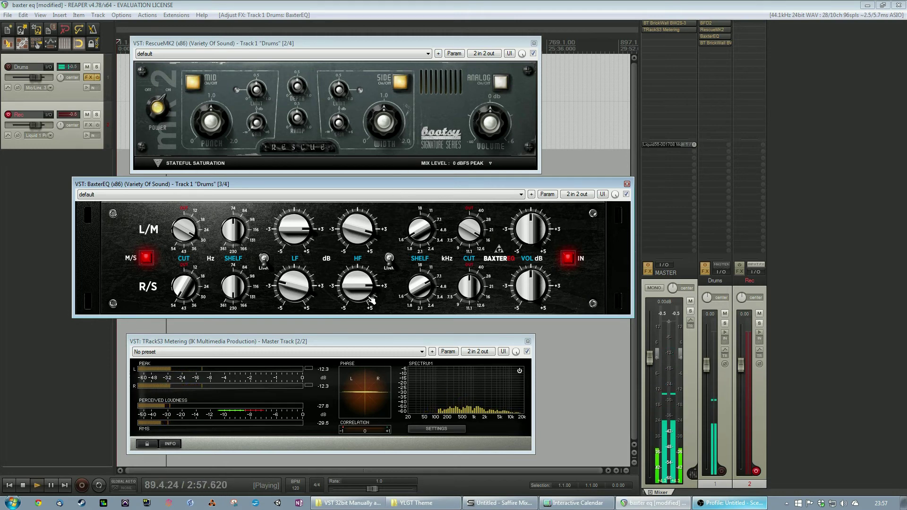
drag(365, 297, 384, 231)
drag(422, 291, 457, 141)
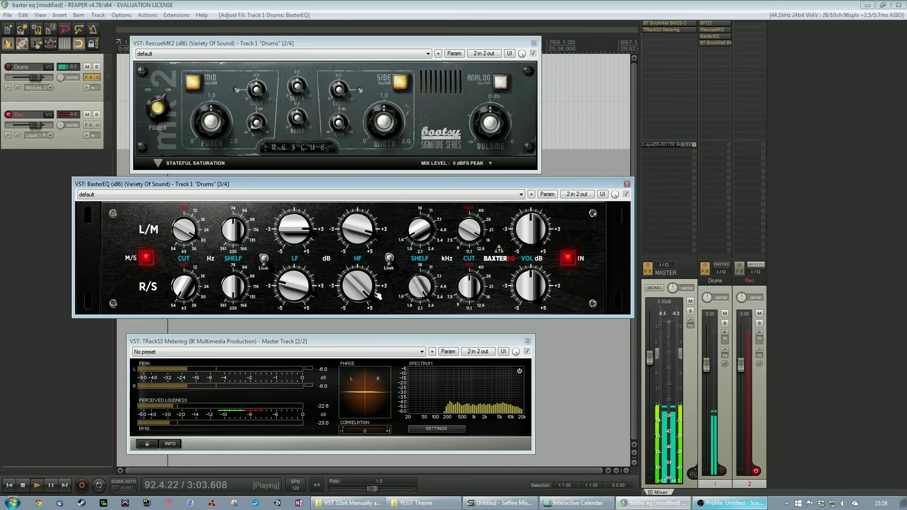
drag(369, 294, 369, 311)
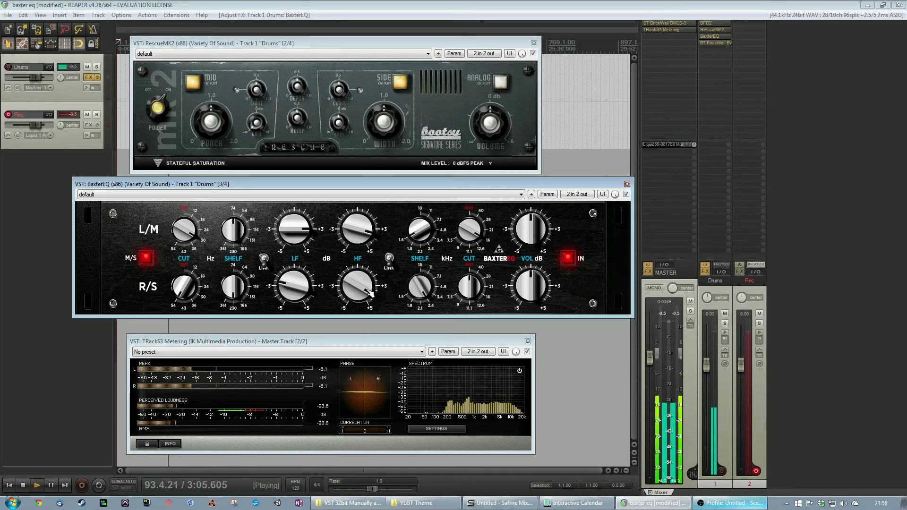
drag(473, 262, 504, 153)
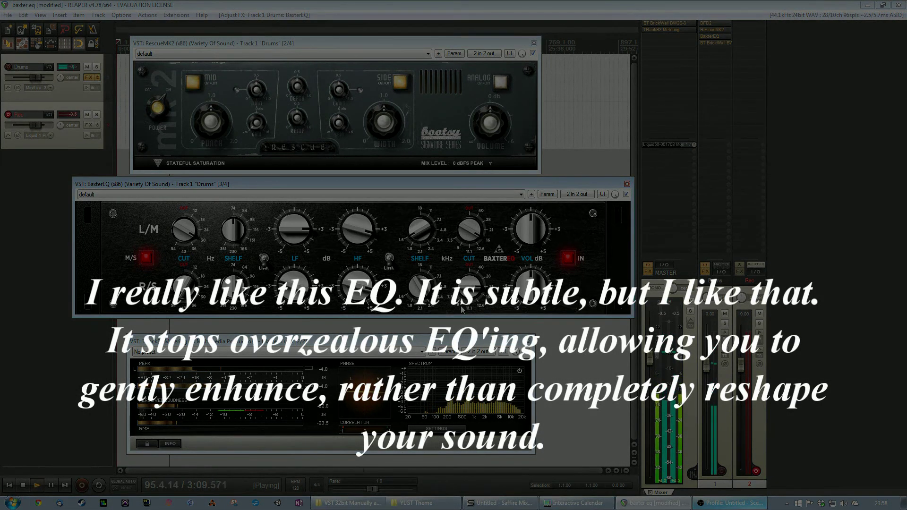
Step: Bring the Mid signal back in RescueMK2 and bypass BaxterEQ to compare the full drum sound
click(257, 127)
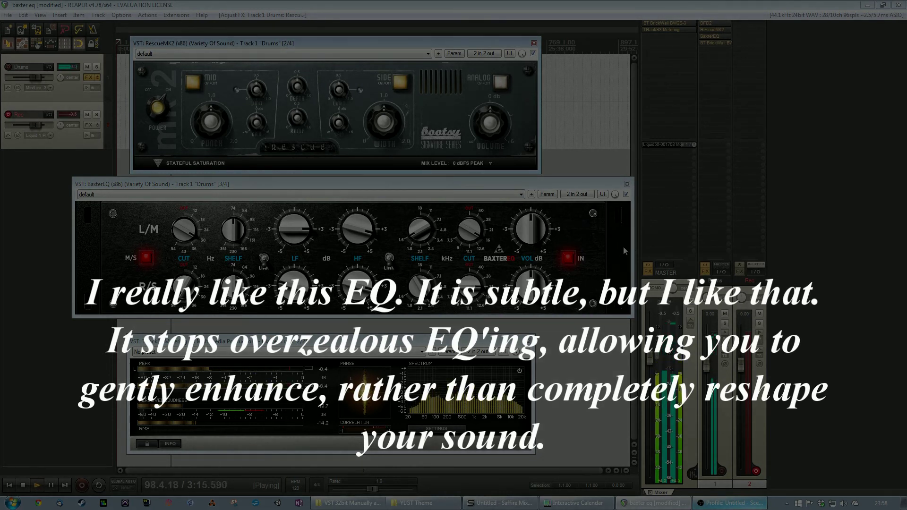
click(593, 243)
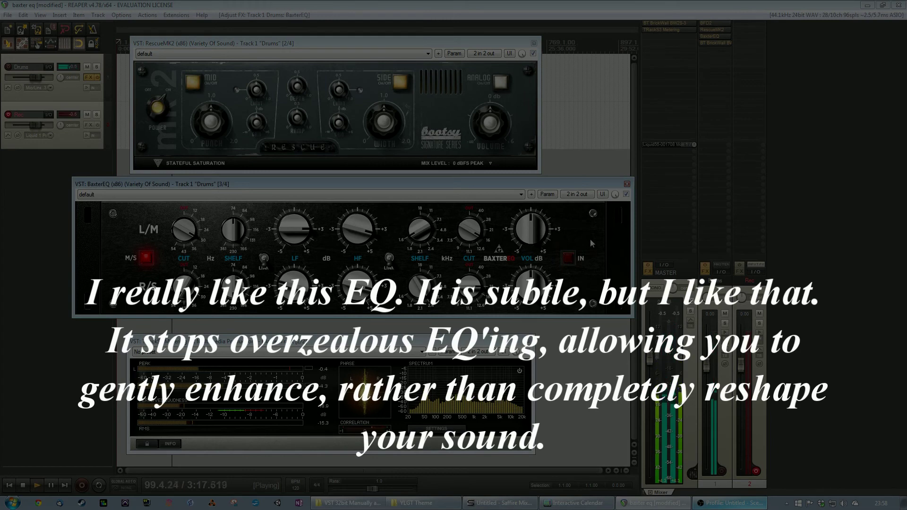